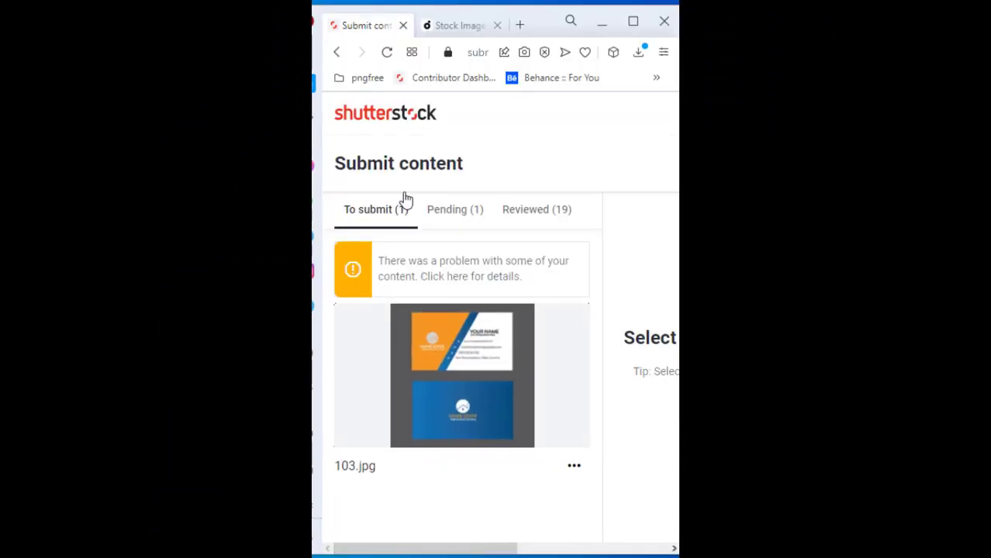
Step: Select the uploaded image 103.jpg and set its image type to Illustration
mouse_move(451, 401)
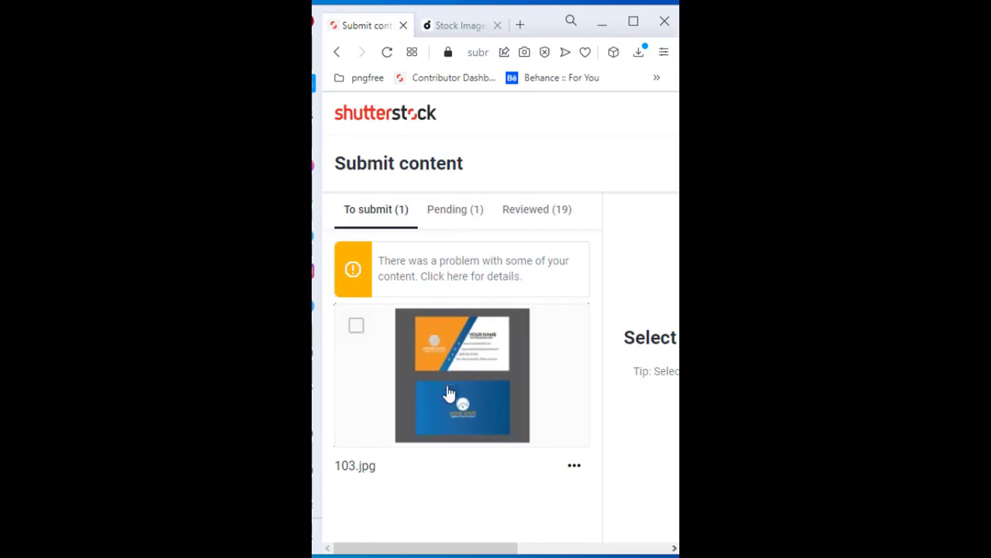
click(356, 329)
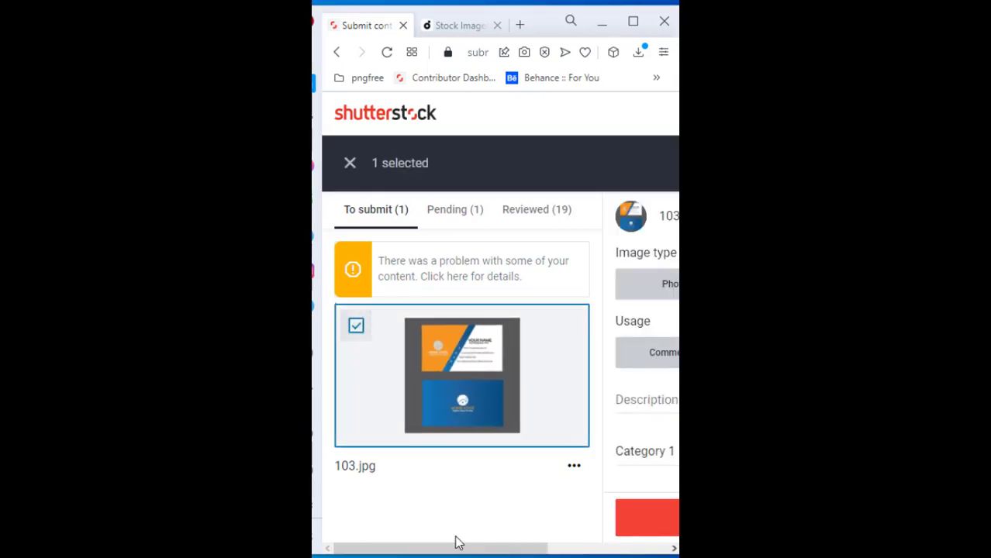
drag(464, 546, 597, 547)
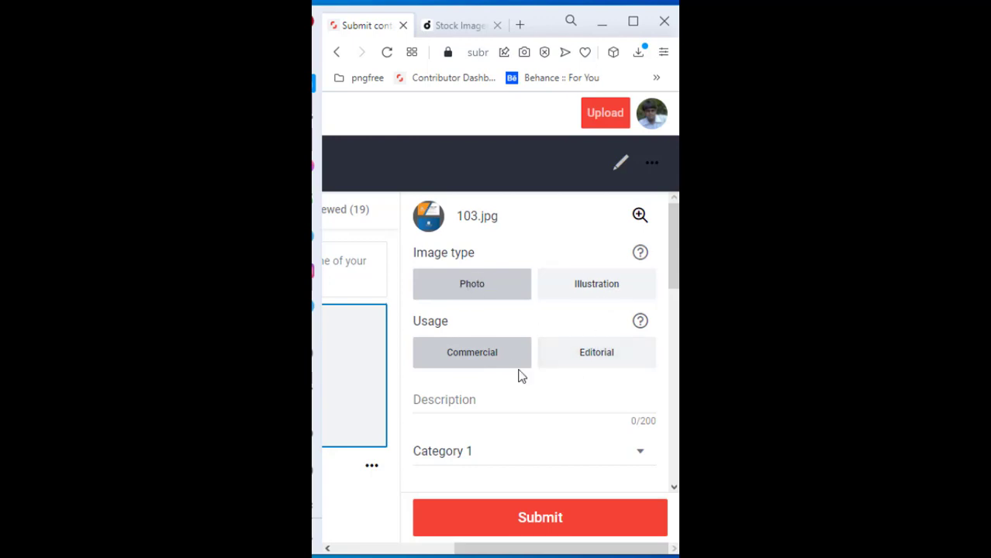
click(597, 287)
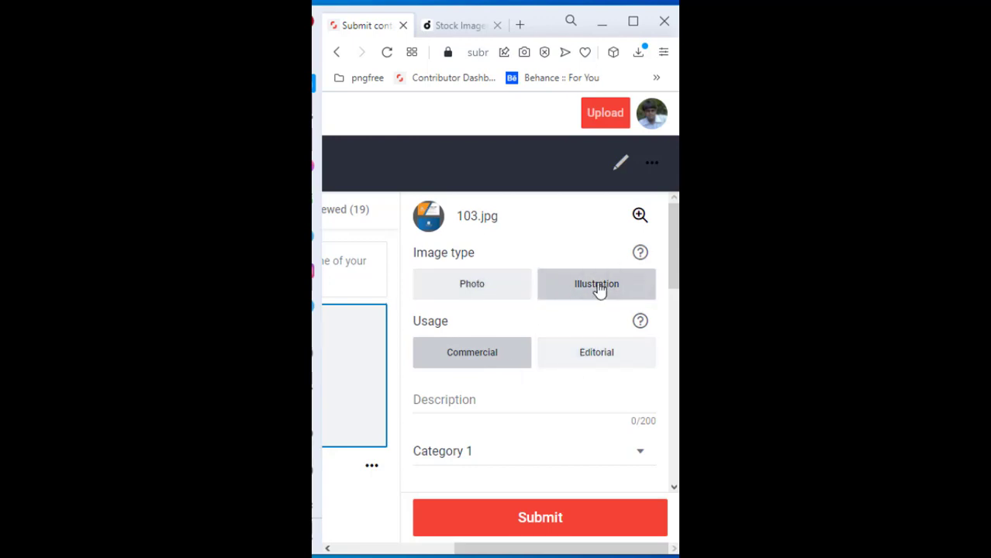
Step: Enter the image description "Corporate business card design template illustration"
click(475, 397)
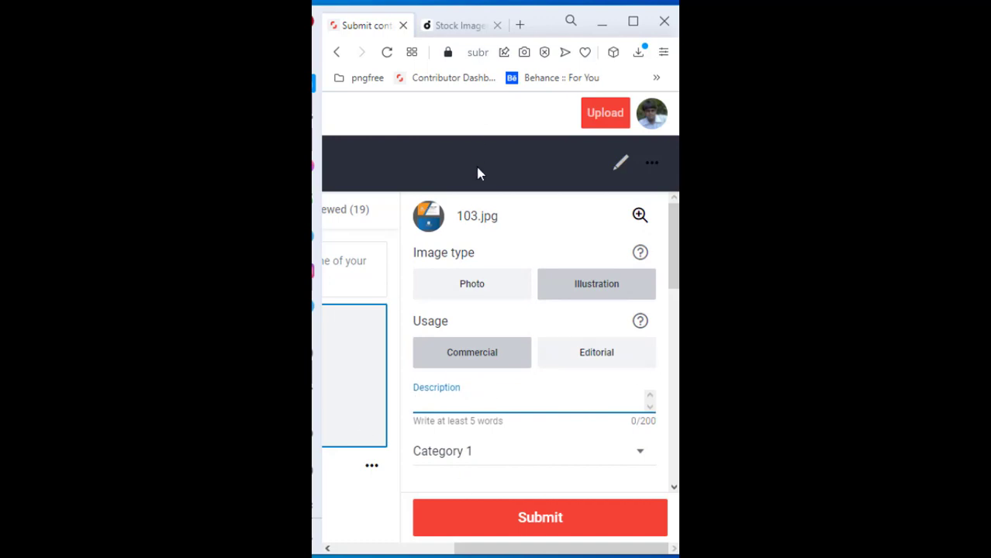
drag(475, 548, 455, 422)
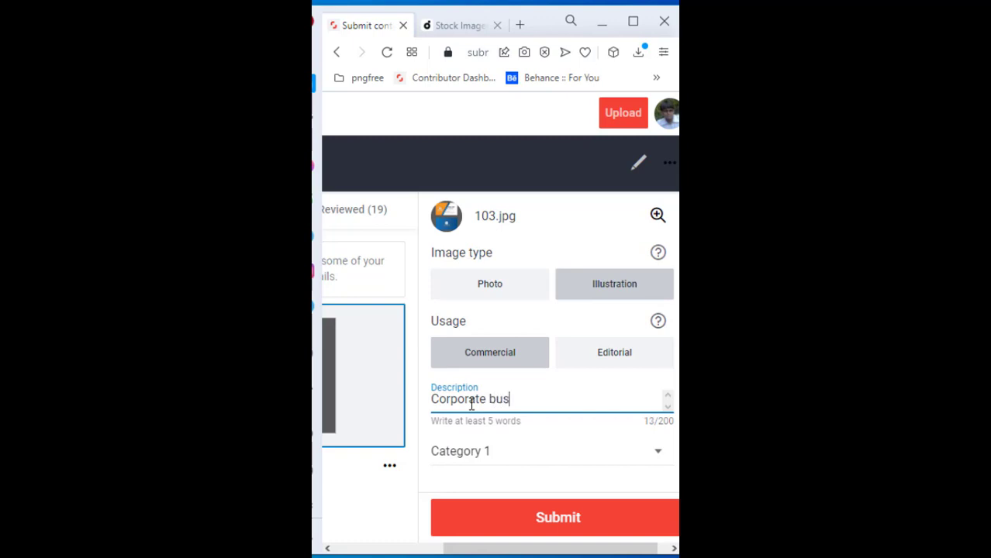
text(ss card design template)
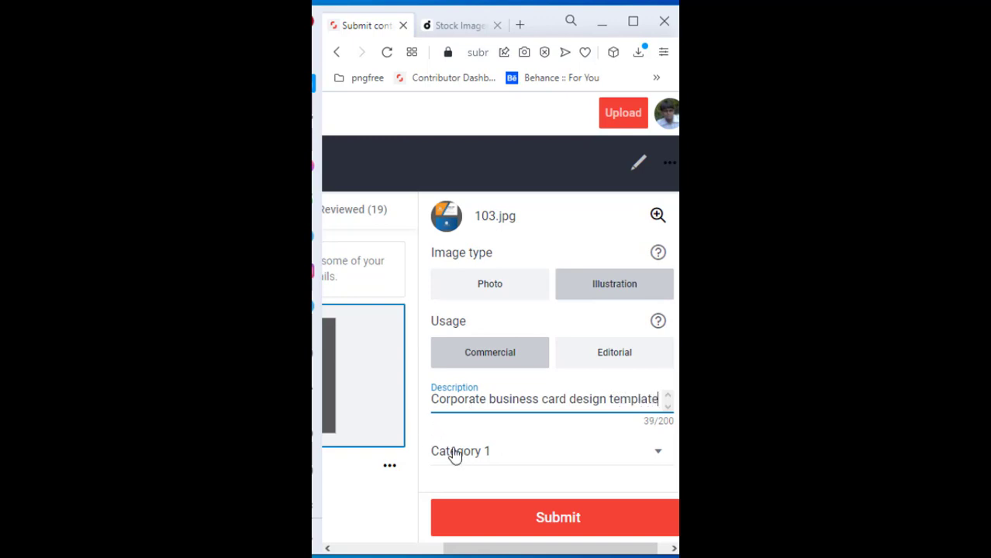
text(()
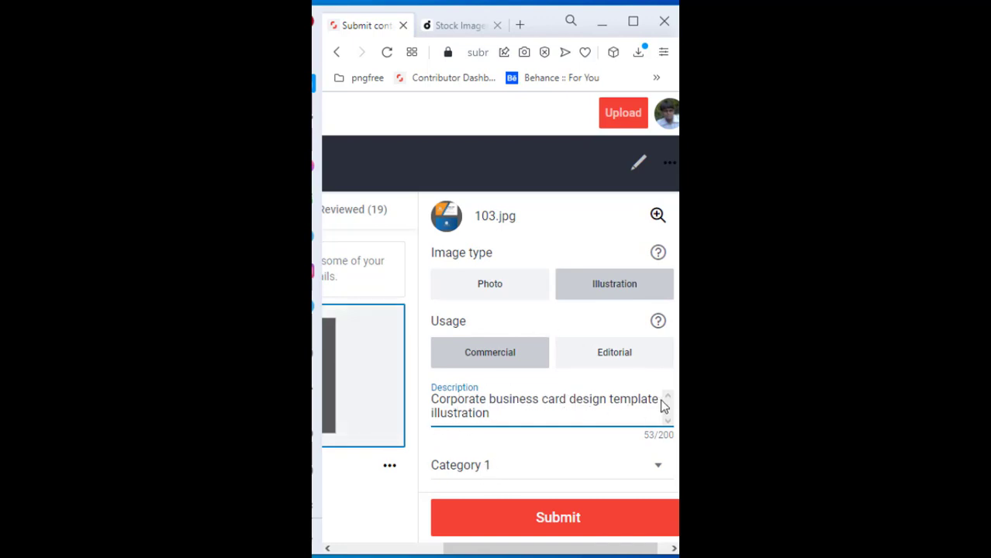
drag(656, 398, 436, 401)
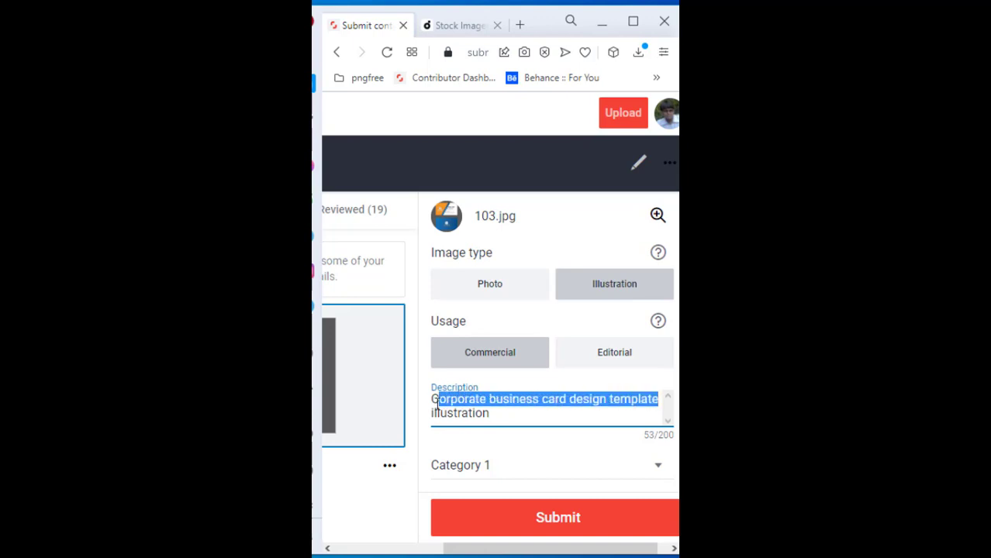
click(483, 411)
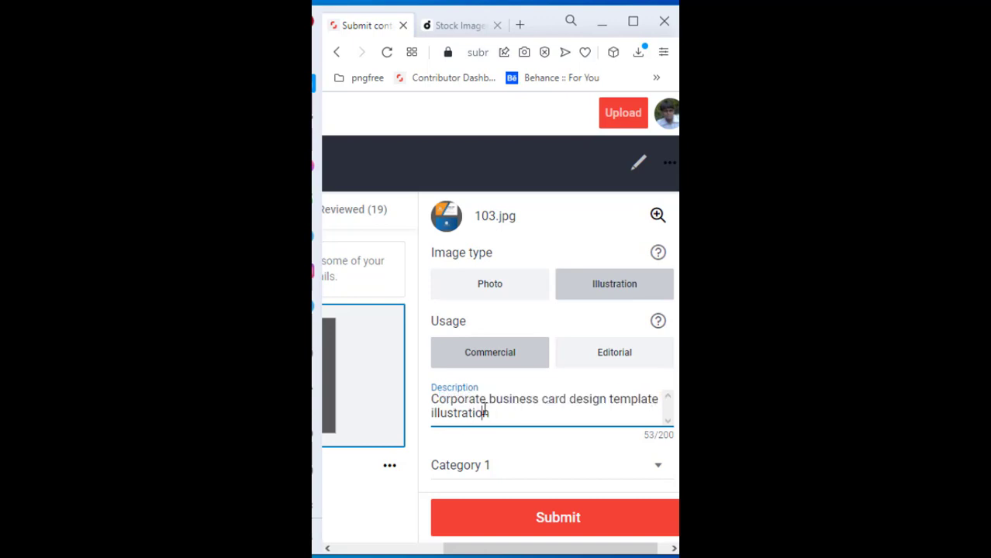
Step: Set Category 1 of the image to Business/Finance
click(472, 474)
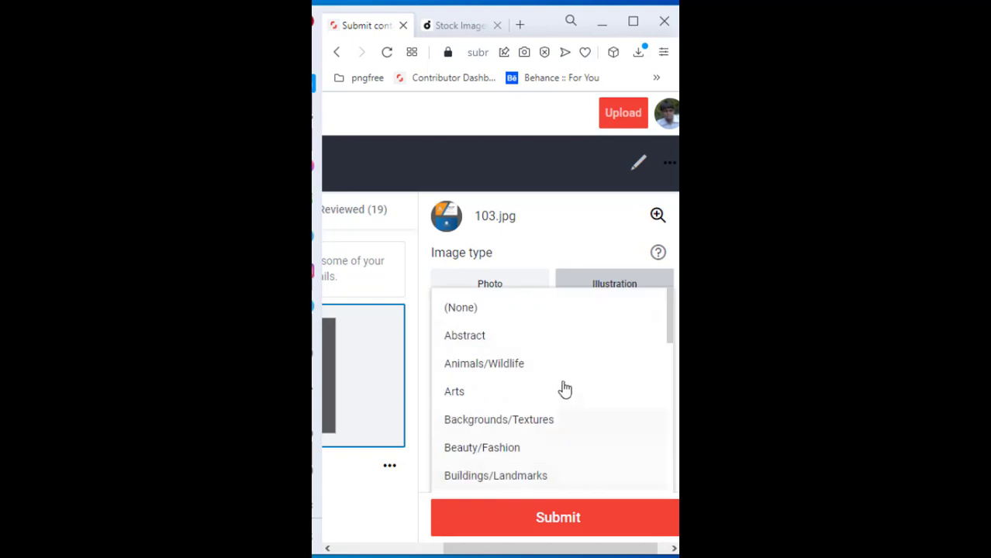
scroll(572, 392, down, 2)
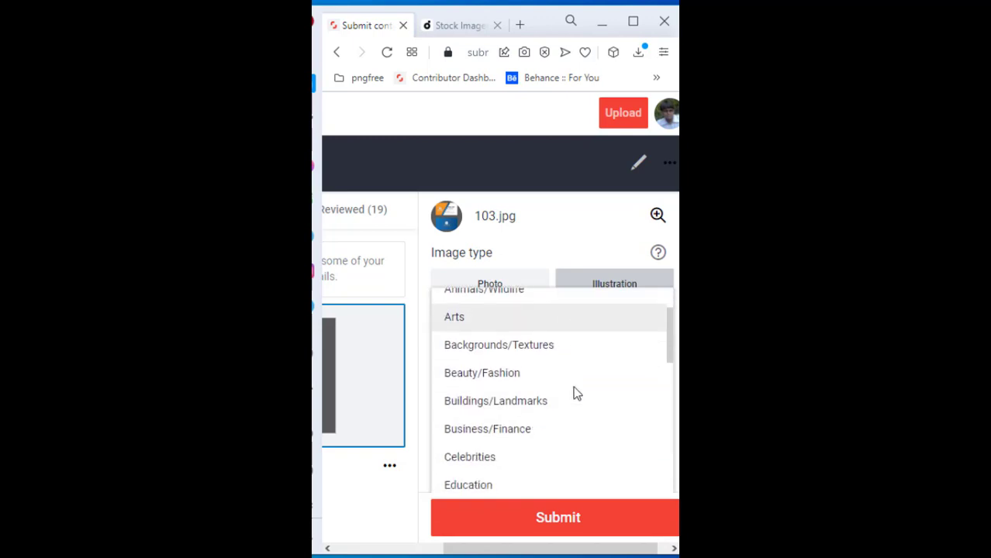
click(501, 427)
Step: Look through the optional Category 2 choices and the keyword suggestions for the image
scroll(573, 384, down, 2)
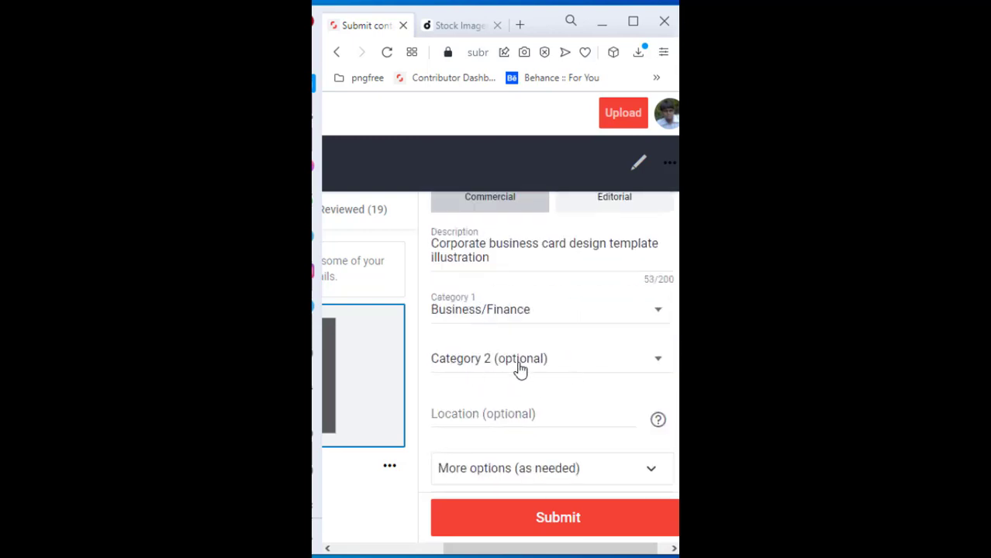
click(519, 365)
scroll(588, 316, down, 3)
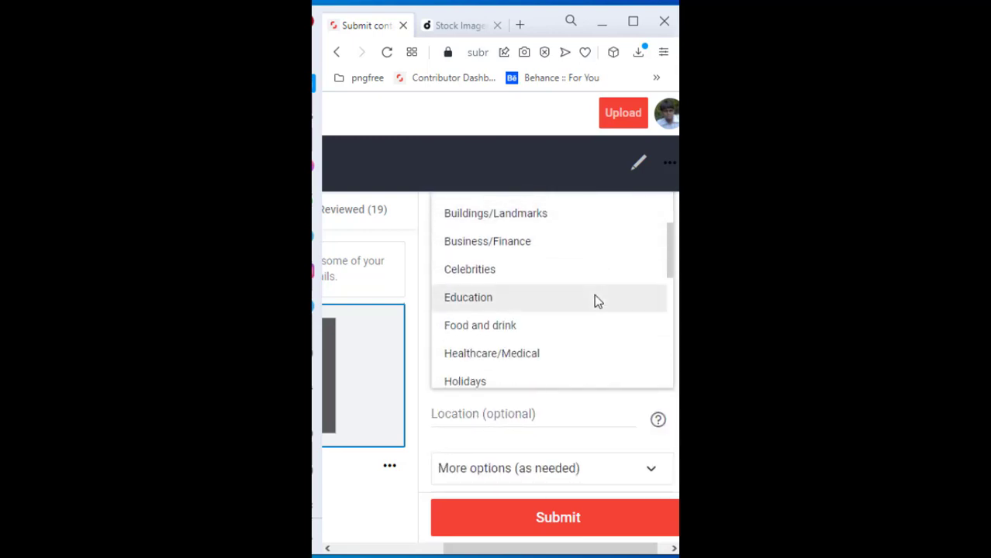
scroll(593, 300, down, 3)
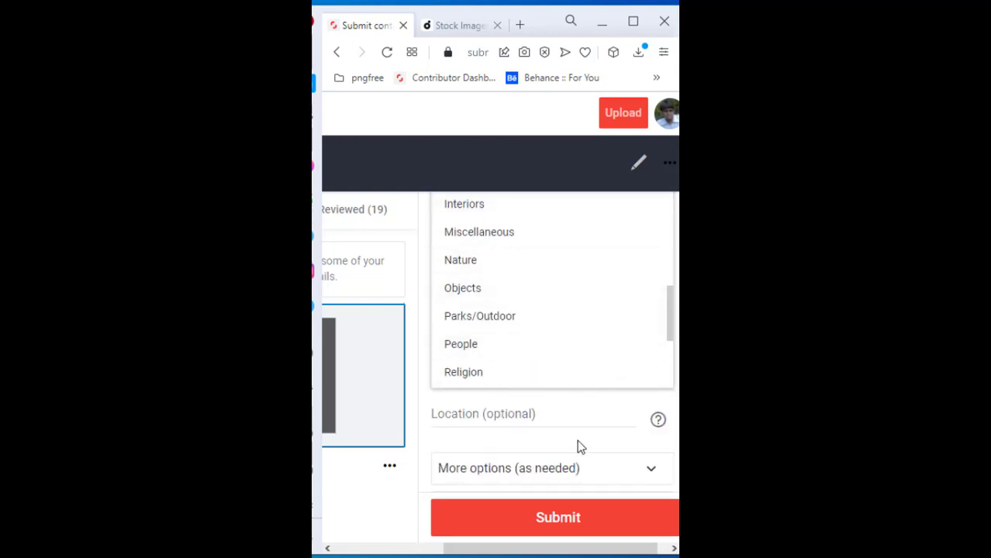
click(575, 416)
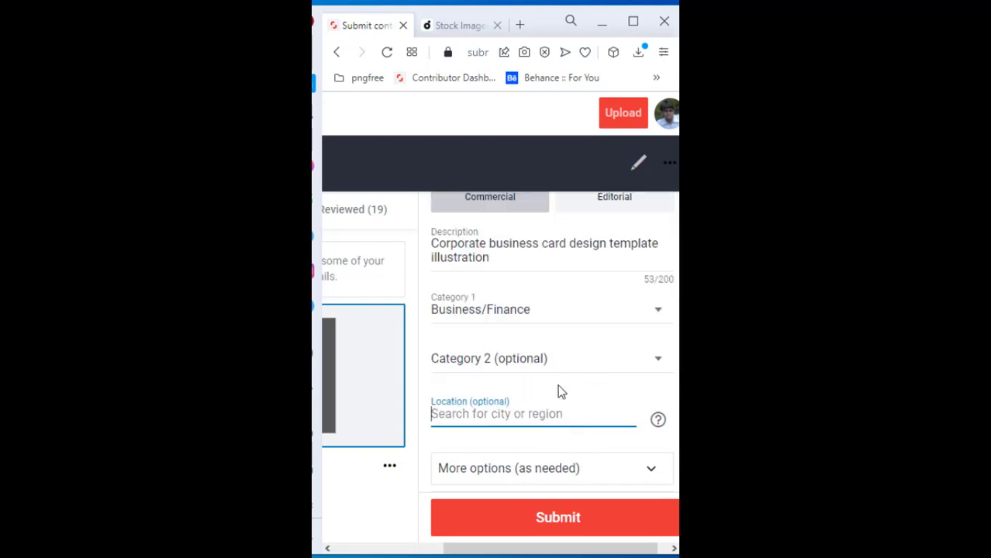
scroll(573, 364, down, 5)
scroll(608, 362, down, 2)
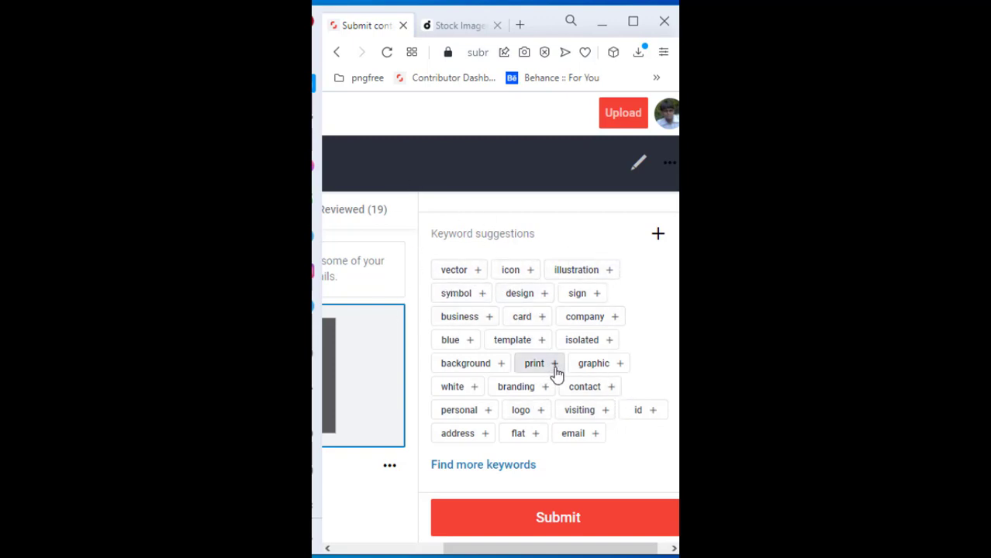
scroll(453, 316, up, 3)
scroll(535, 326, down, 1)
scroll(547, 321, down, 2)
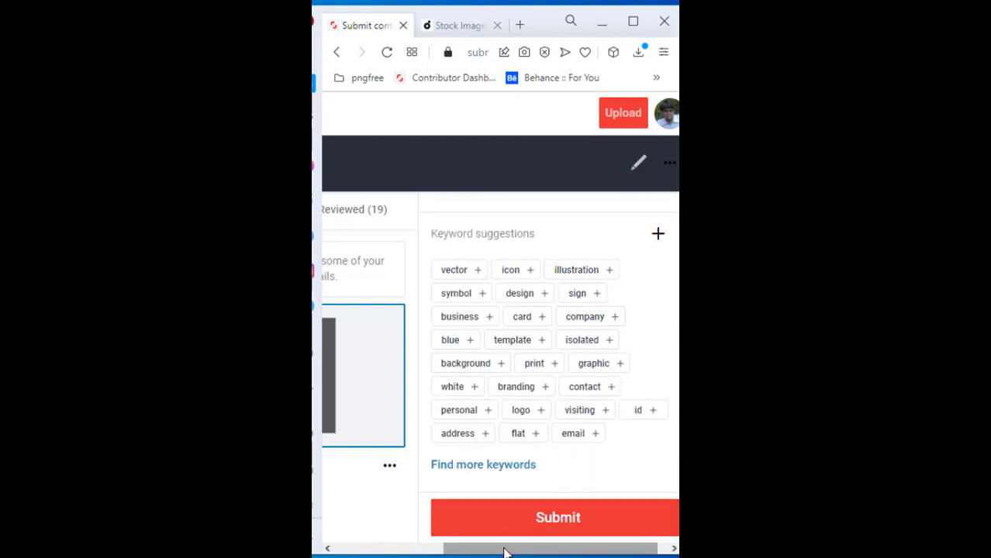
drag(503, 548, 391, 530)
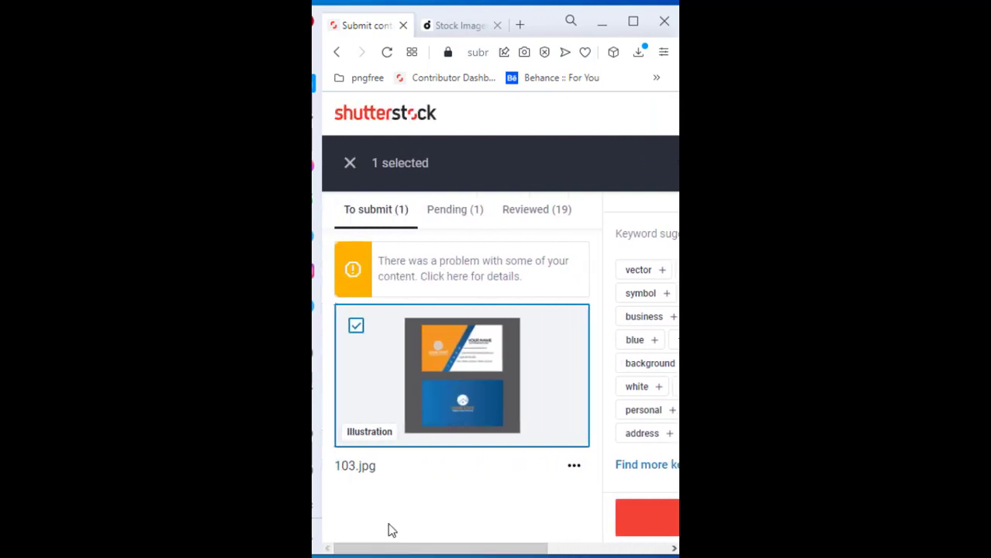
click(656, 77)
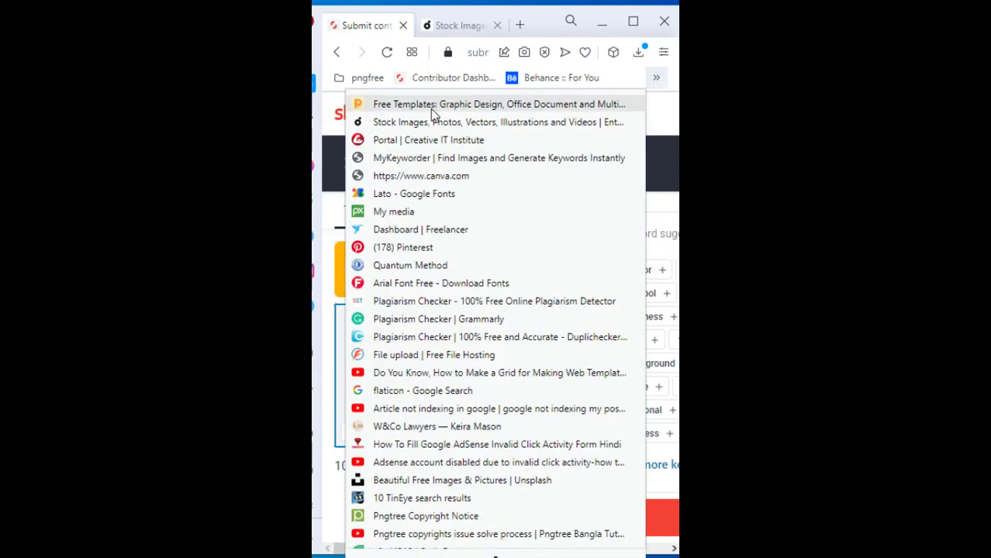
click(420, 162)
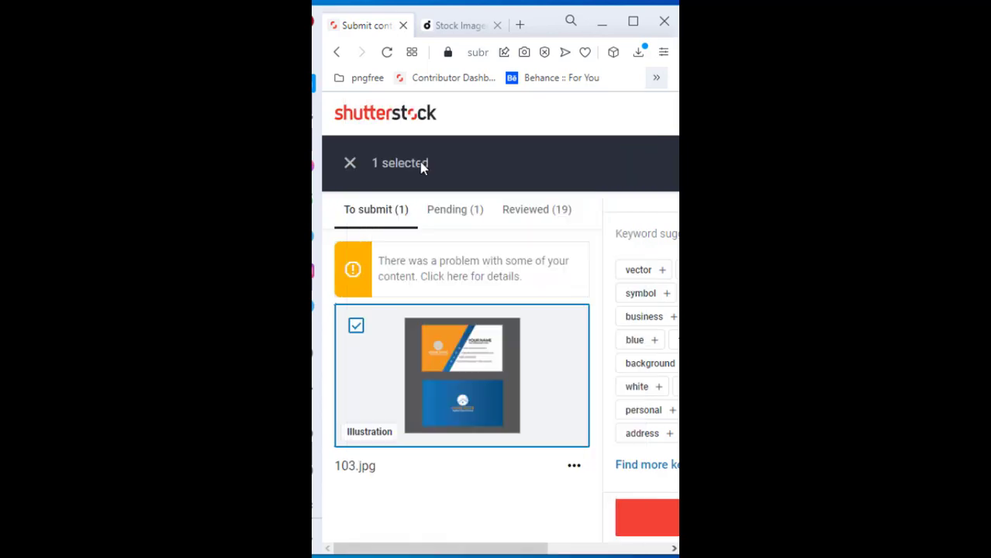
click(642, 139)
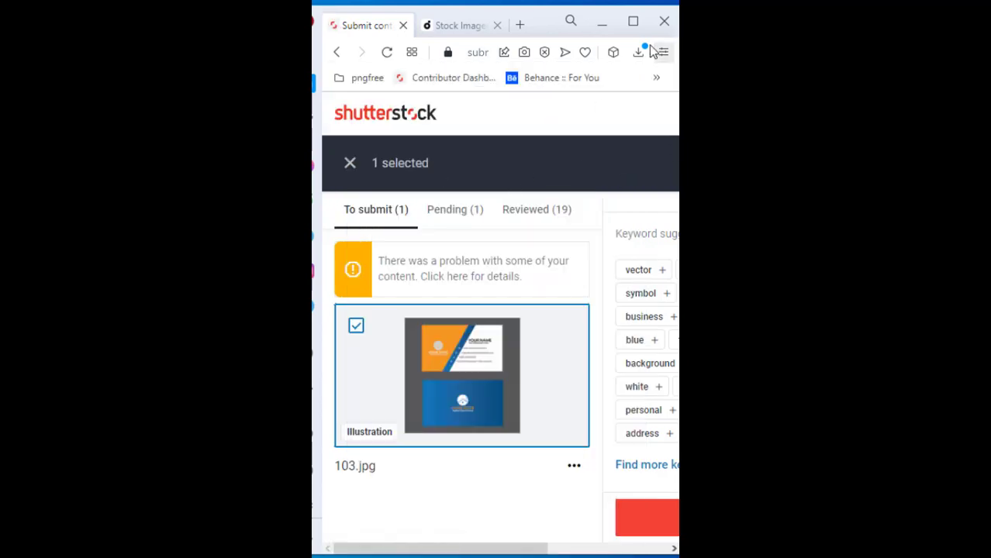
Step: Maximize the browser window and open the bookmarked MyKeyworder site in a new tab, keeping the submission page open
click(633, 21)
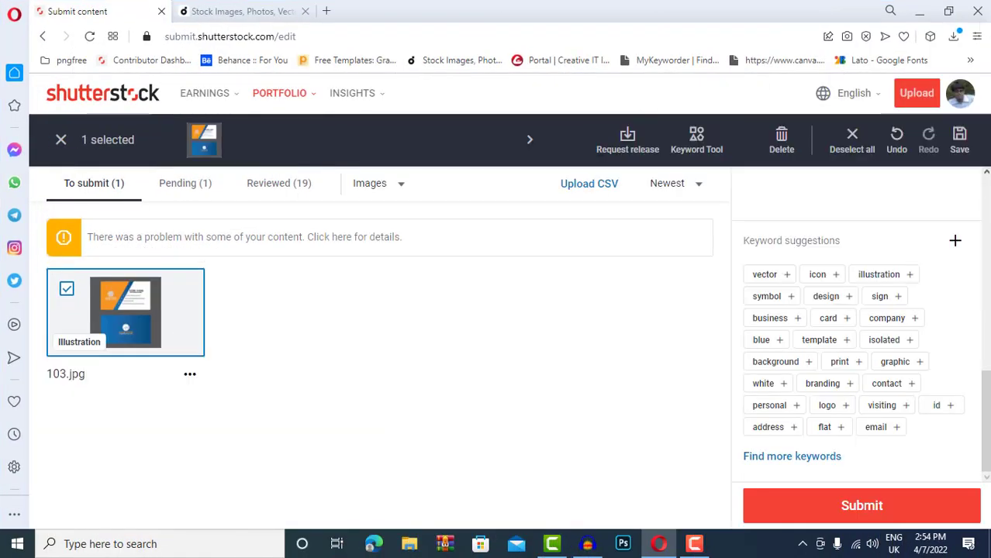
click(656, 65)
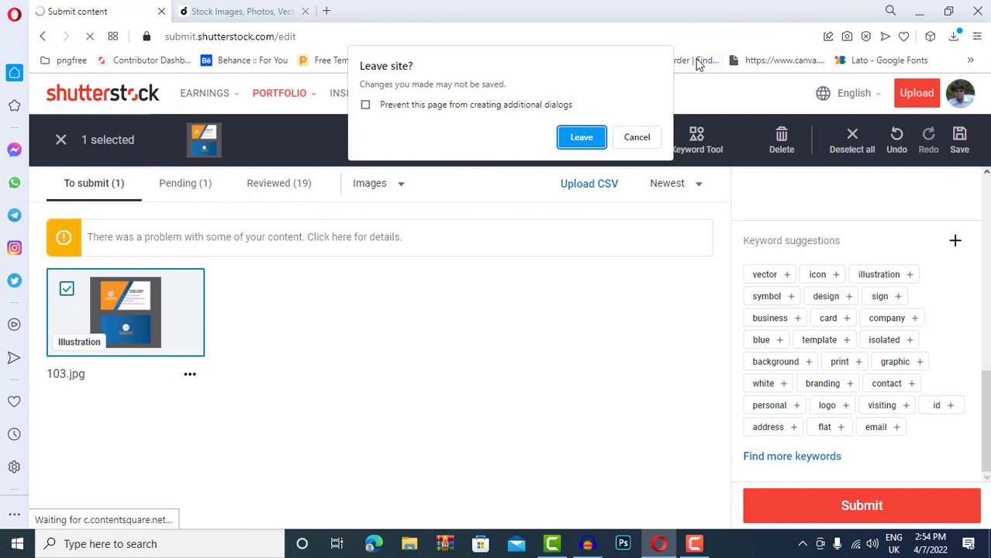
click(637, 137)
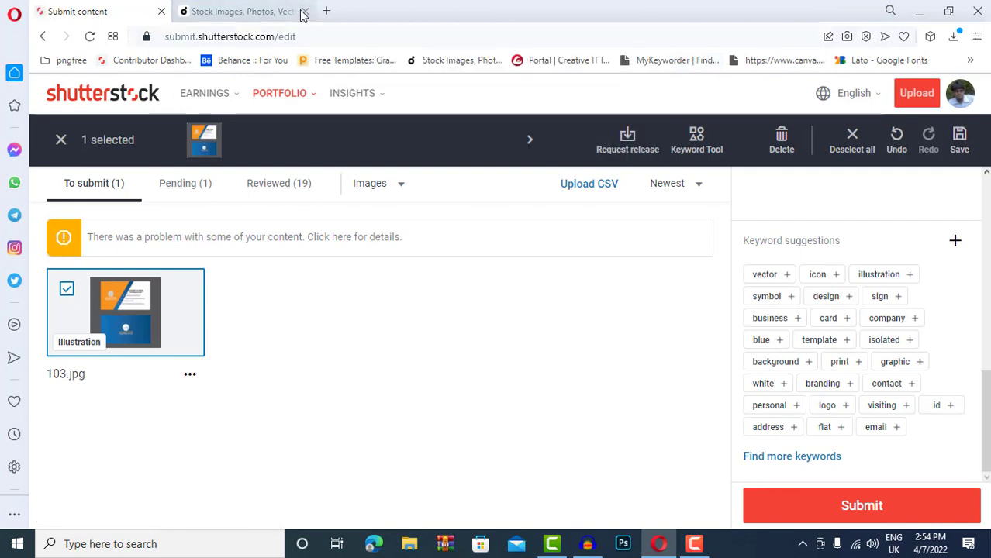
click(326, 10)
click(668, 62)
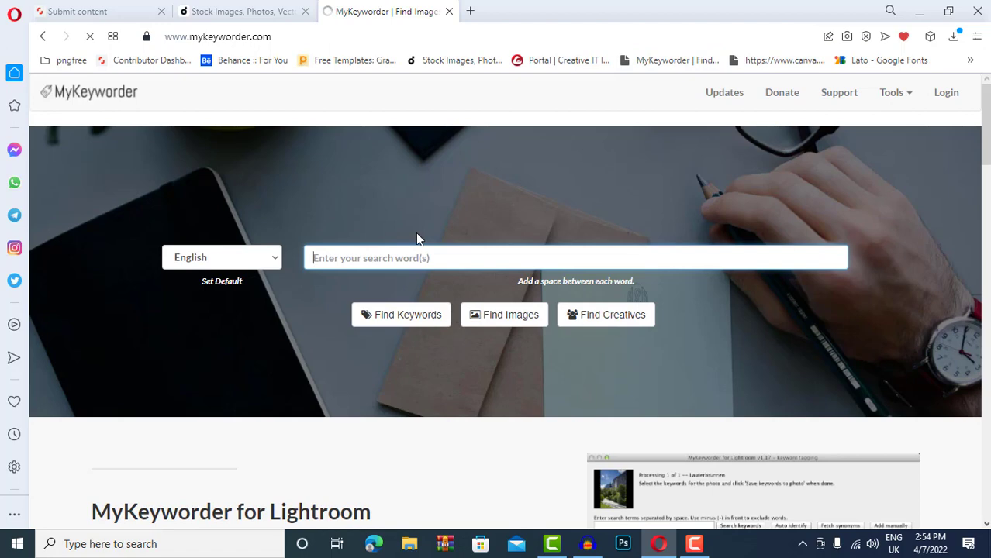
Step: Find keywords for the search words "business card" on MyKeyworder
text(bus)
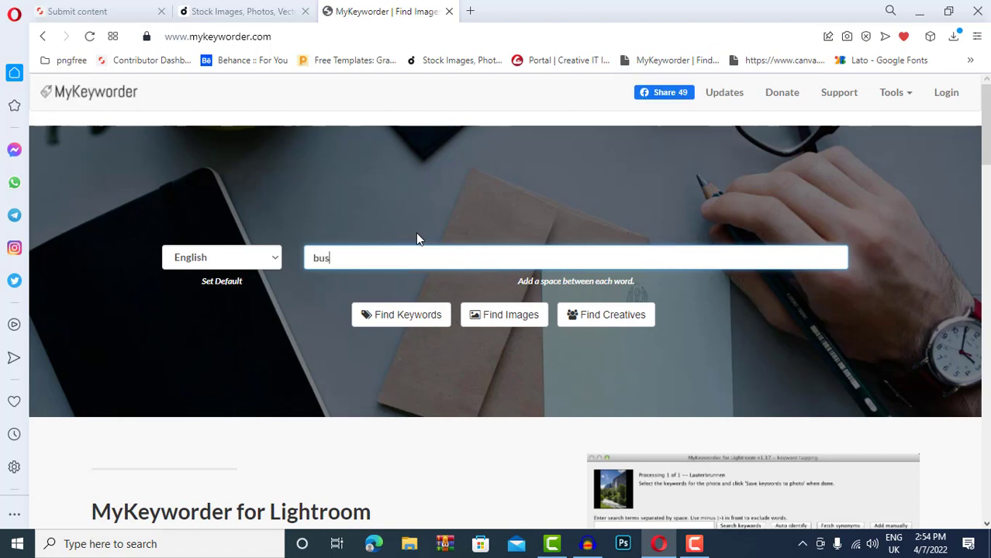
text(iness card)
click(283, 36)
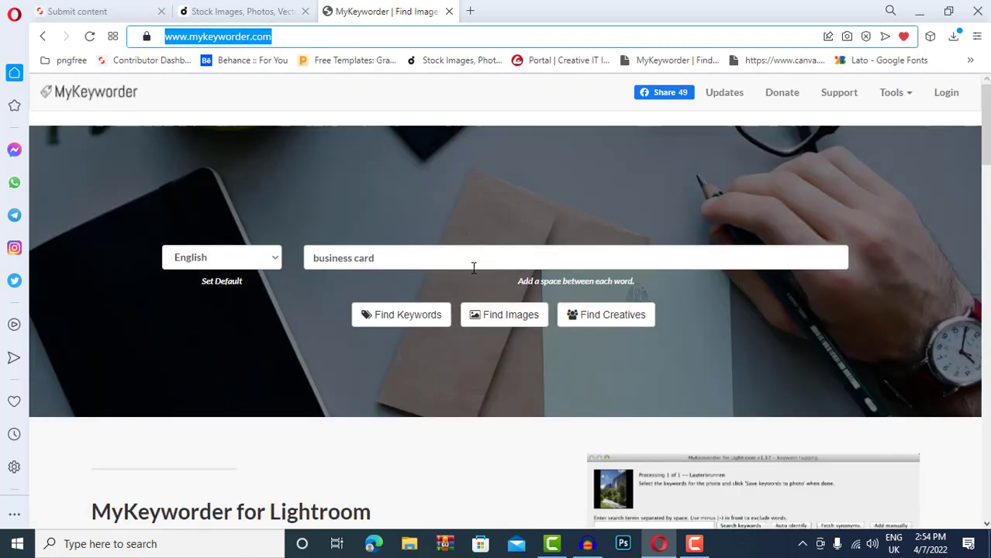
click(421, 318)
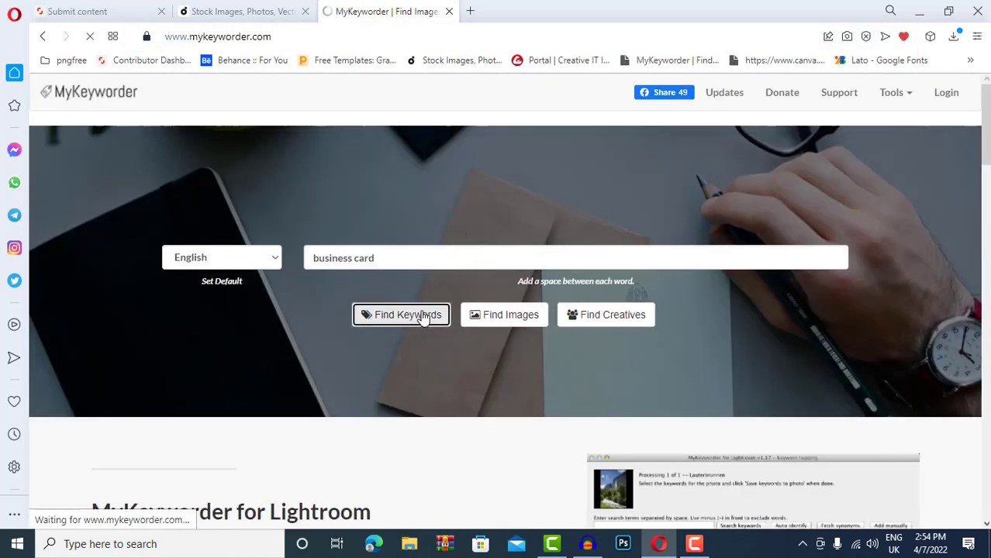
Step: Exclude "vector" from the preselected top 50 keywords and export the remaining selection
scroll(828, 470, down, 8)
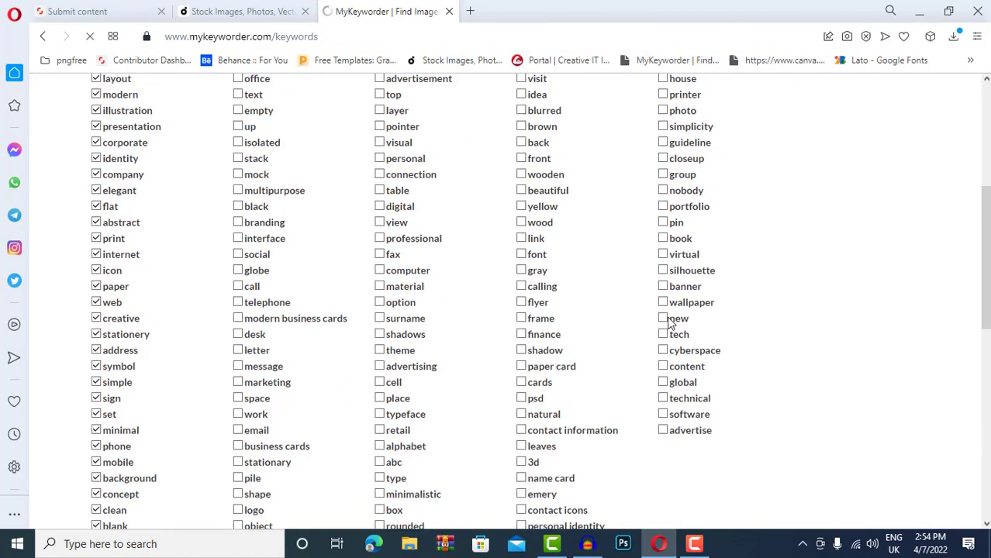
scroll(730, 314, up, 7)
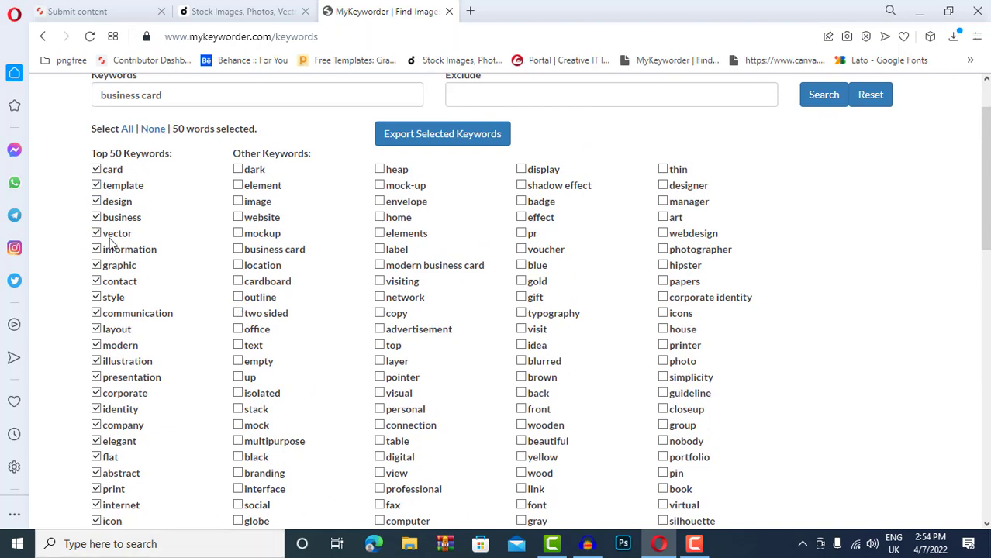
drag(133, 234, 104, 234)
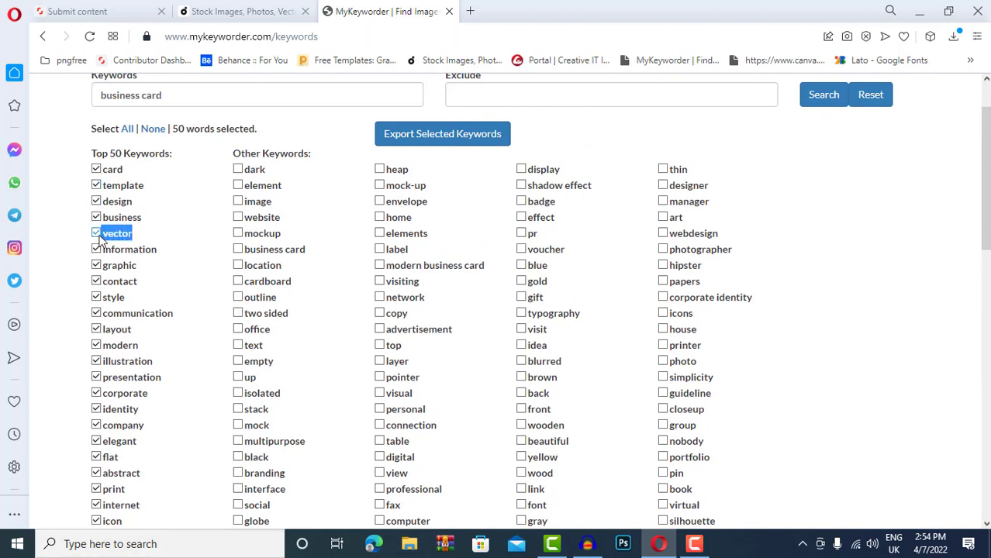
click(96, 234)
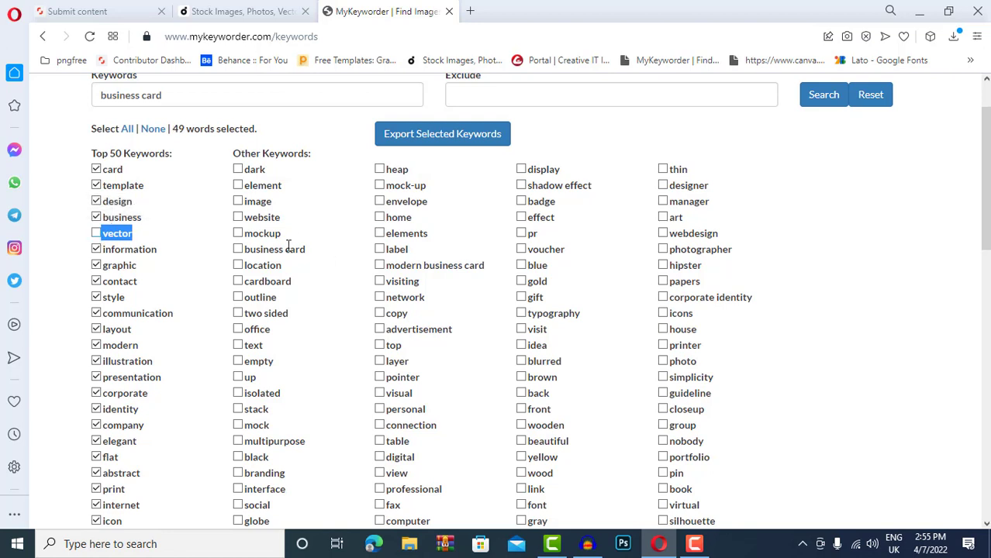
click(161, 241)
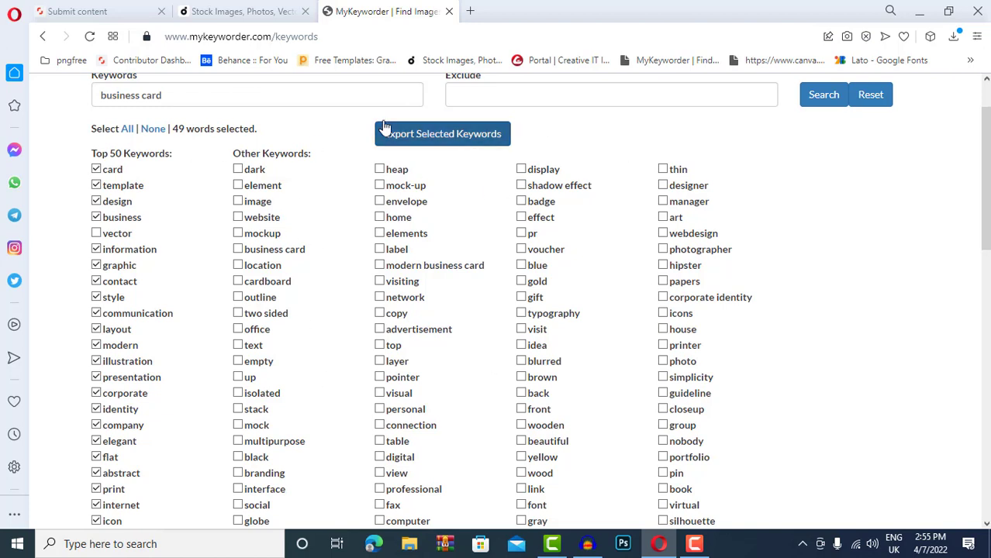
click(413, 137)
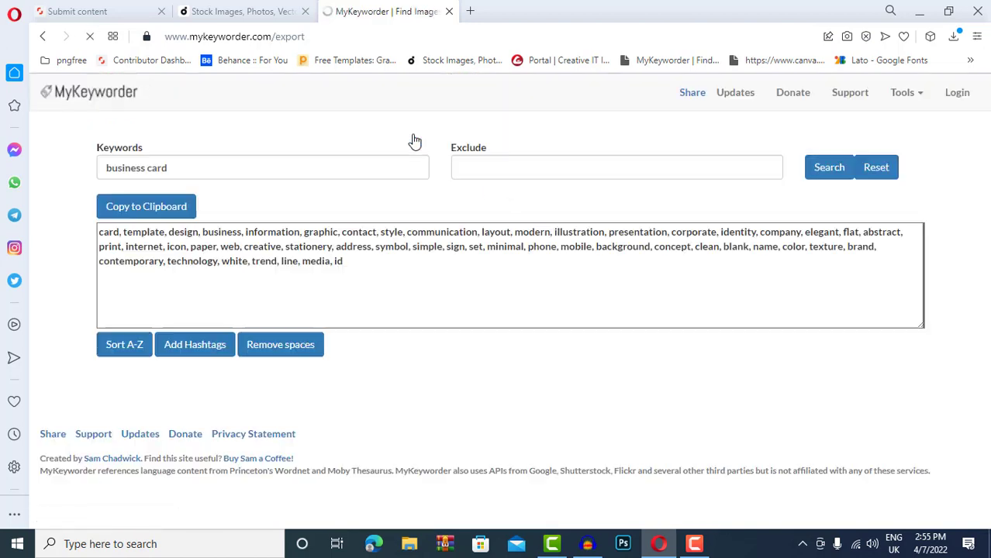
Step: Copy the exported MyKeyworder keywords to the clipboard and add them all as keywords for 103.jpg on the Shutterstock submission page
click(168, 206)
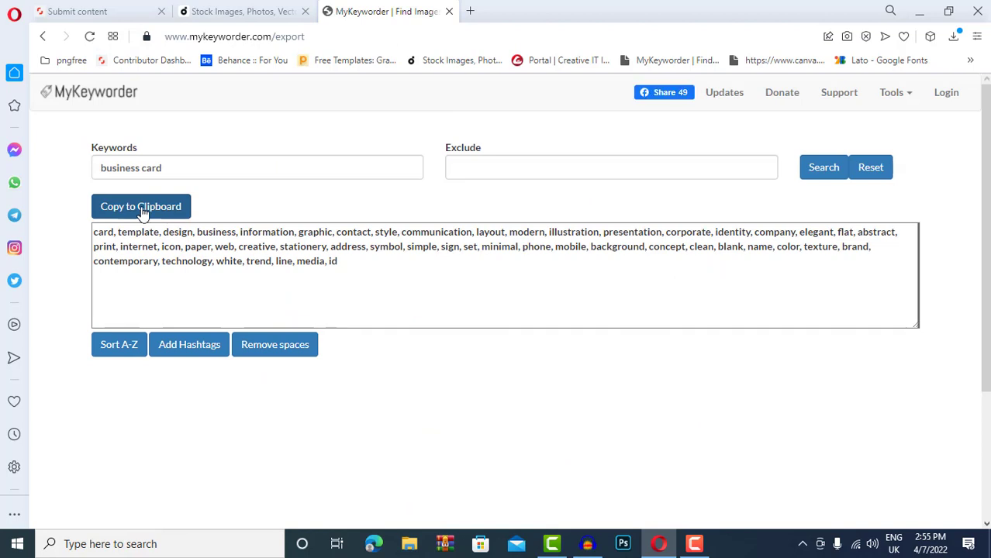
click(84, 8)
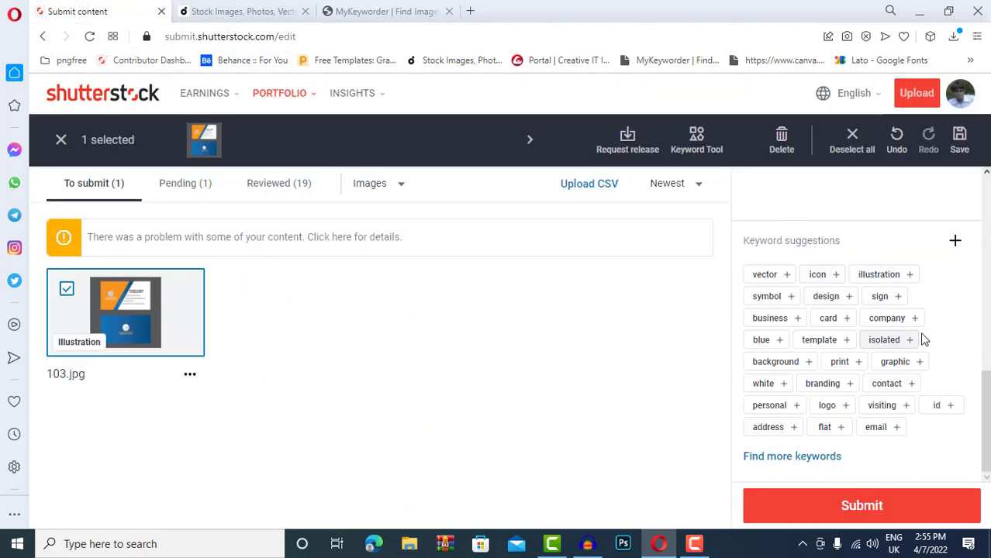
scroll(922, 338, up, 3)
click(776, 317)
right_click(775, 316)
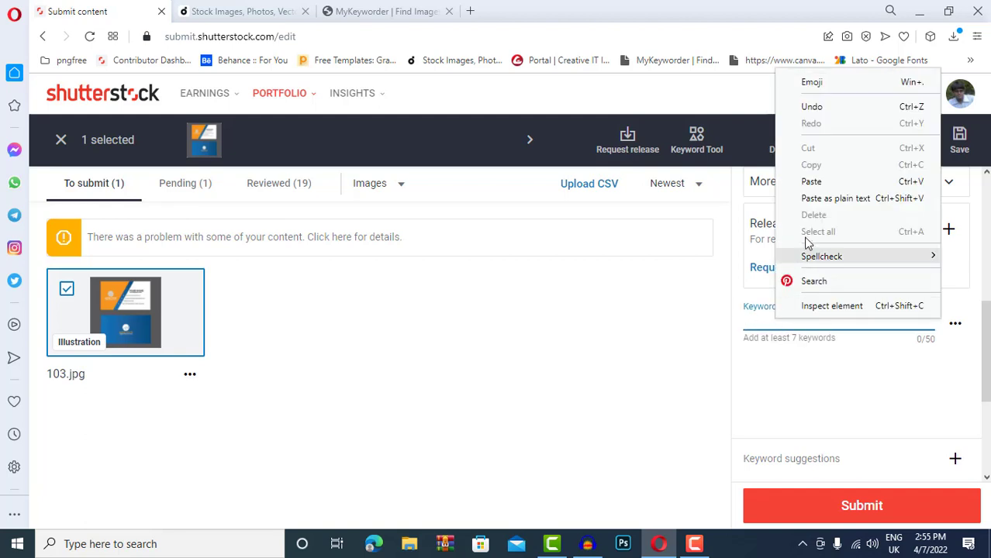
click(808, 186)
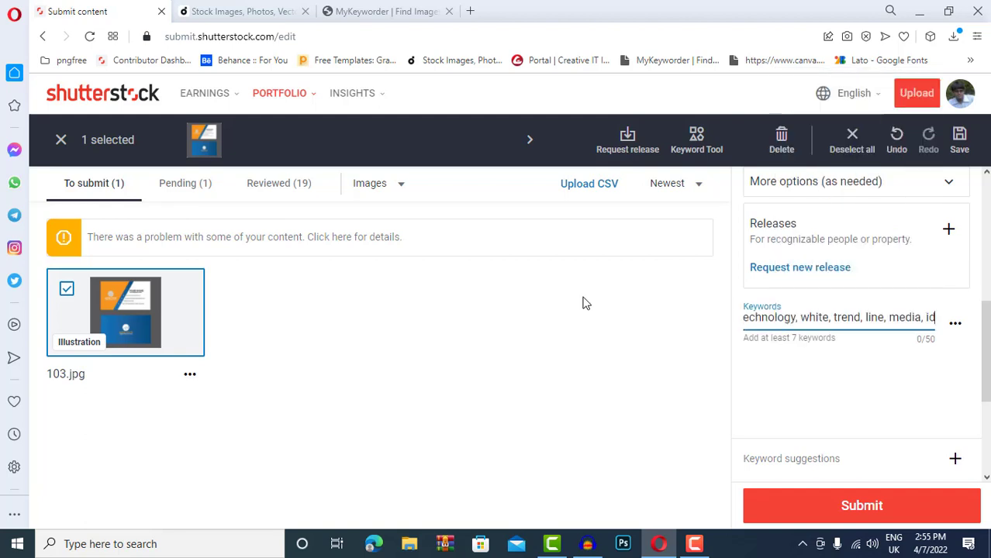
key(Return)
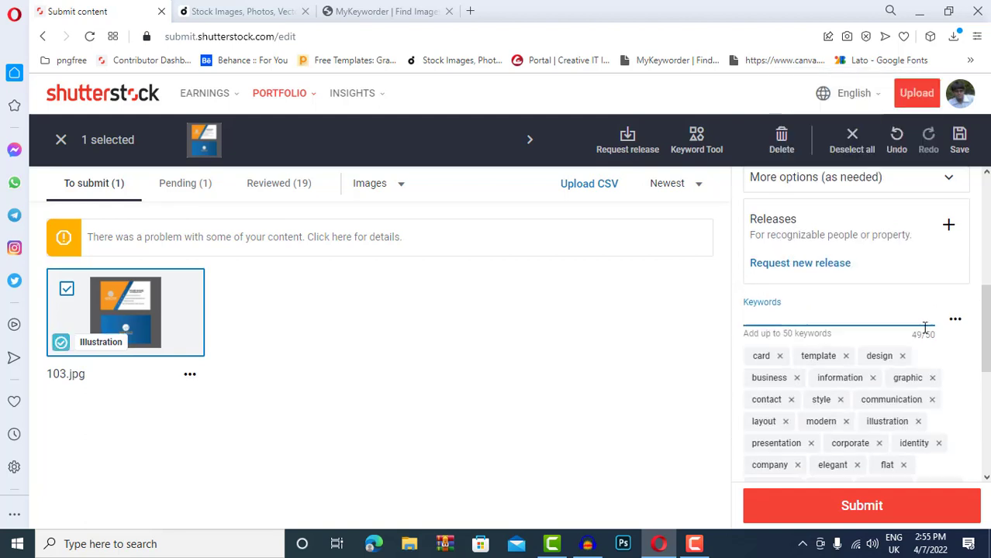
Step: Add the suggested keyword "visiting" to the keywords of 103.jpg
scroll(922, 325, down, 1)
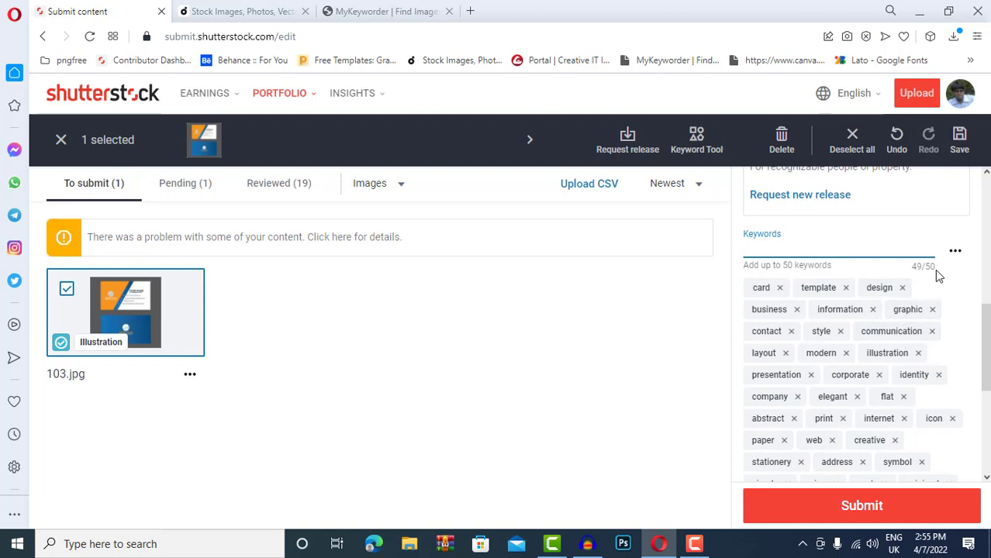
scroll(923, 310, down, 4)
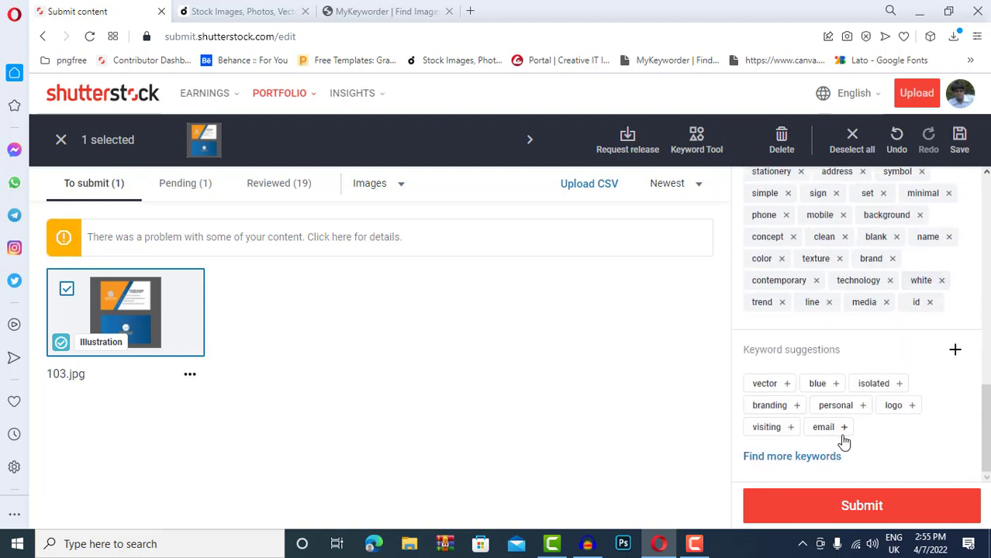
click(778, 430)
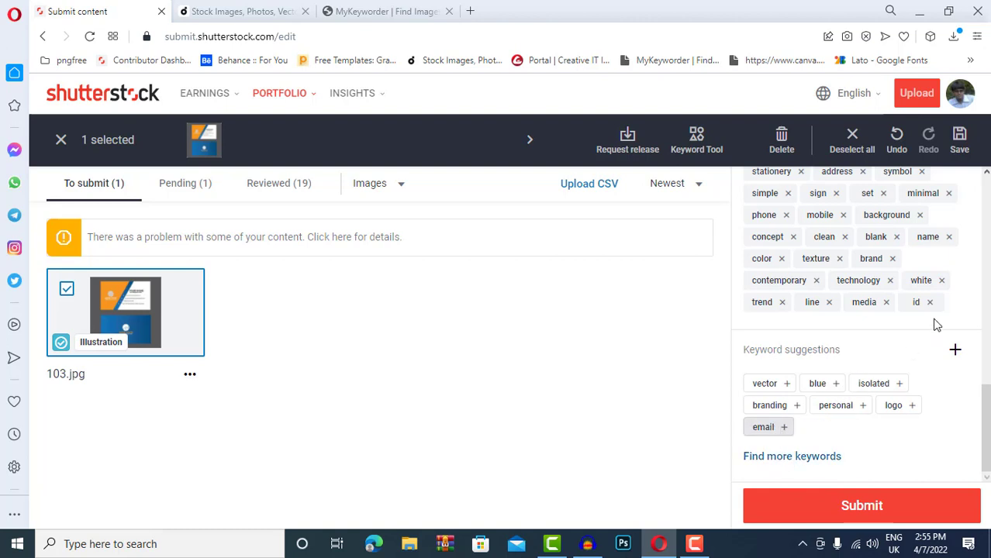
Step: Check the keywords and details of 103.jpg, and submit the image for review
scroll(935, 325, up, 5)
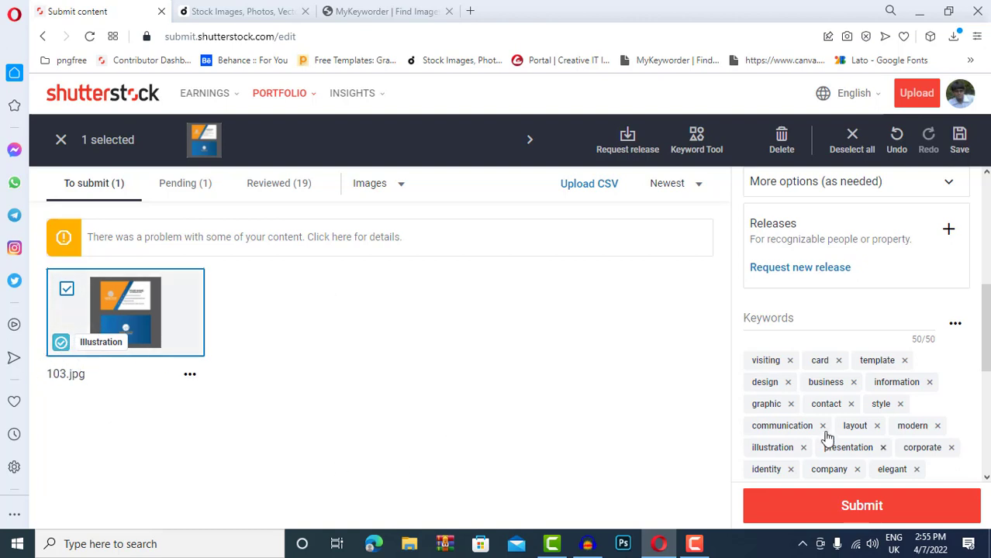
scroll(925, 316, down, 5)
scroll(940, 297, up, 6)
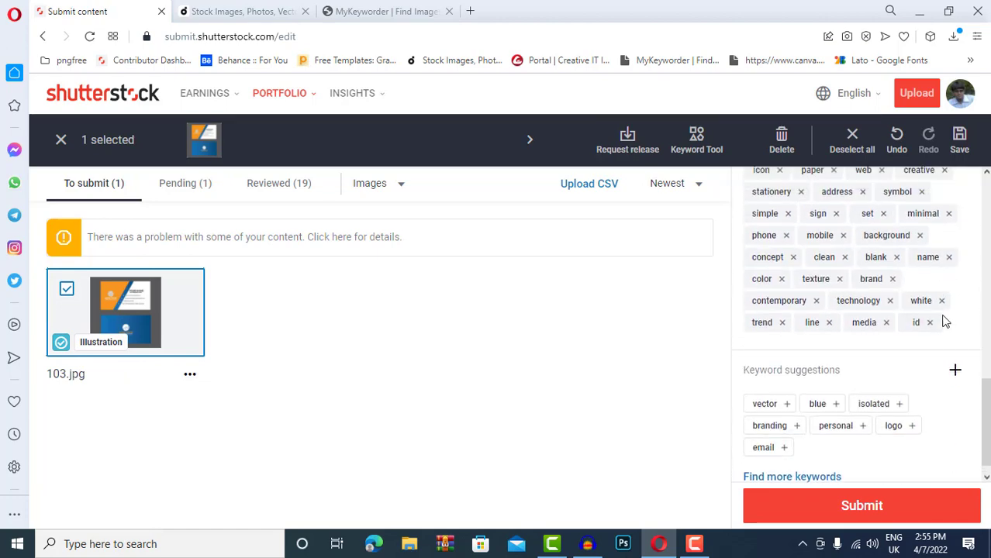
scroll(853, 318, up, 2)
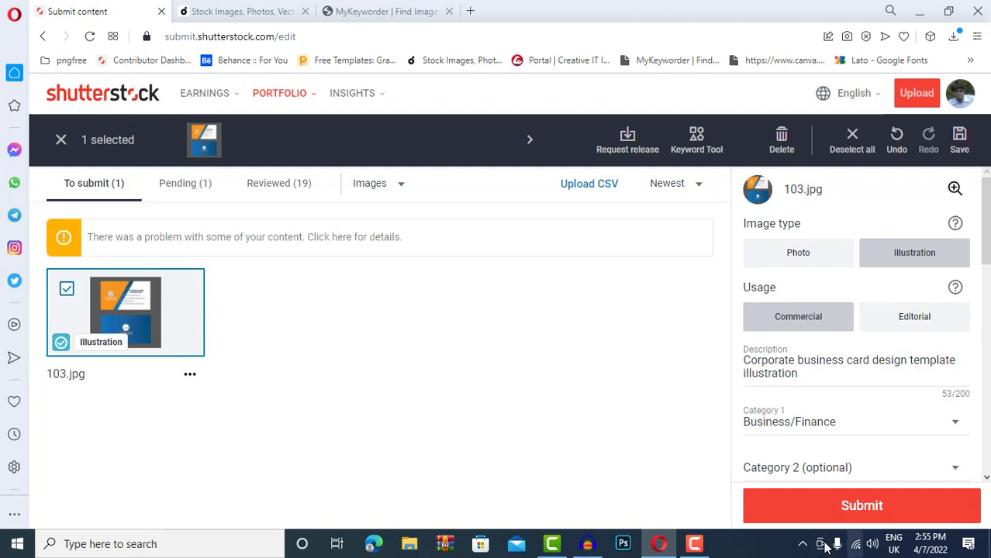
click(862, 505)
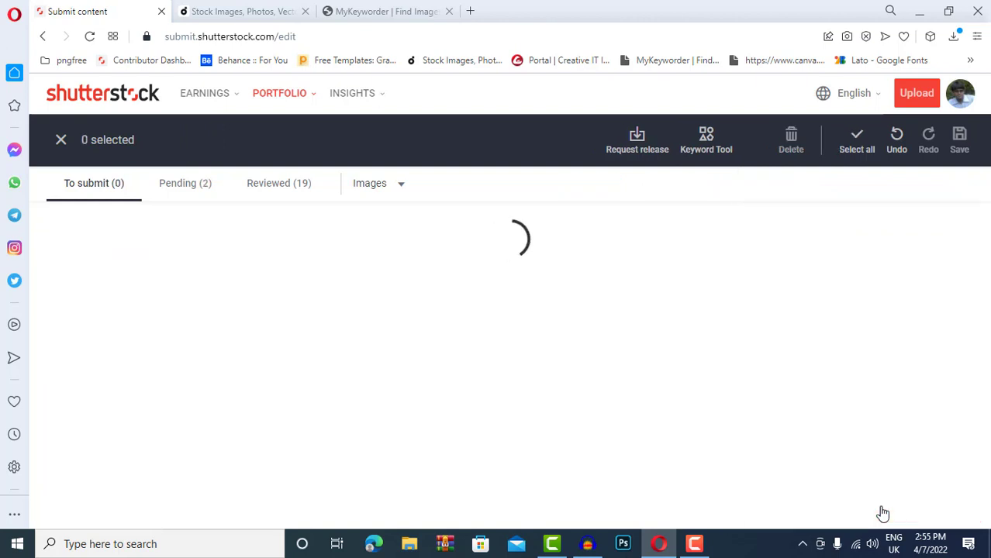
Step: View the pending submissions, check the details of 103.jpg and the review time notice, and deselect the image
click(183, 187)
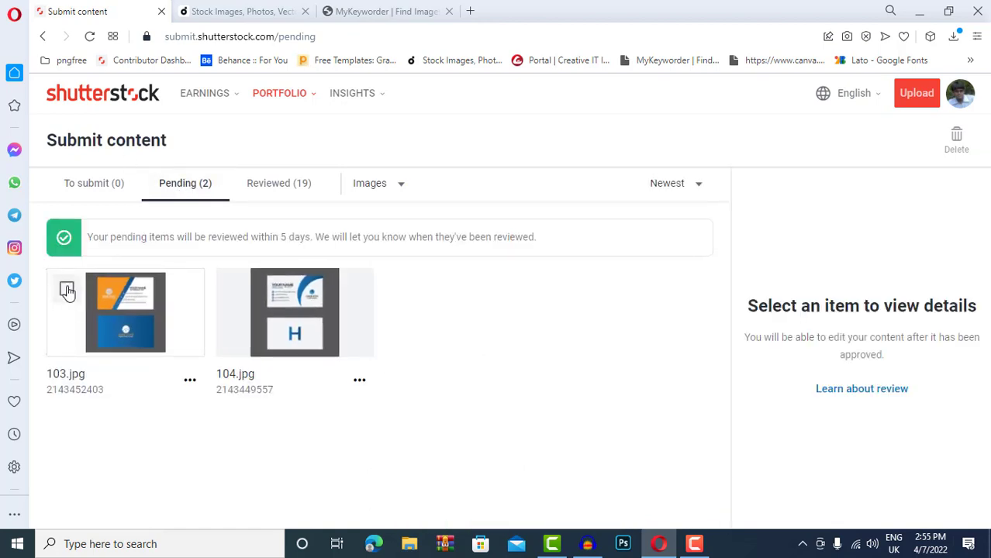
click(67, 289)
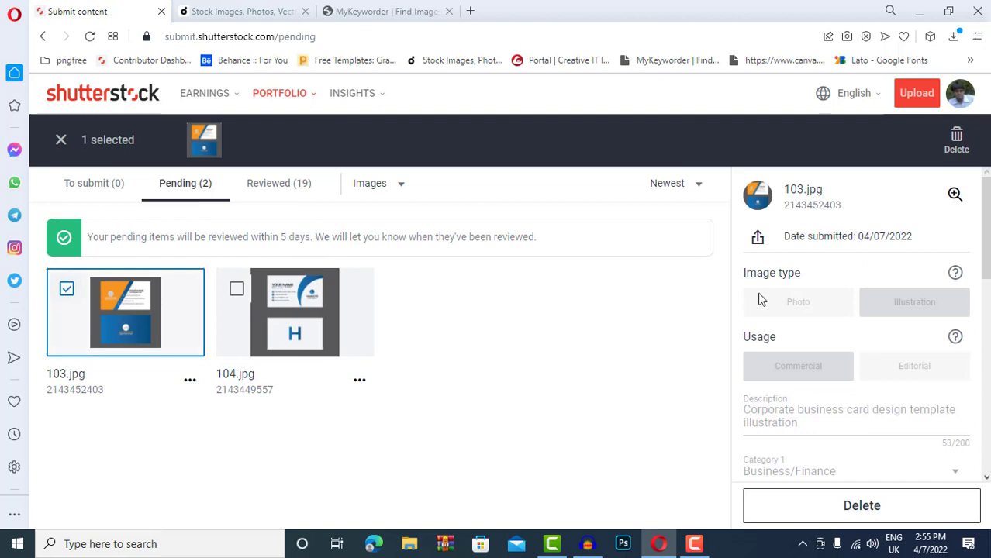
drag(87, 237, 564, 246)
click(564, 246)
click(67, 289)
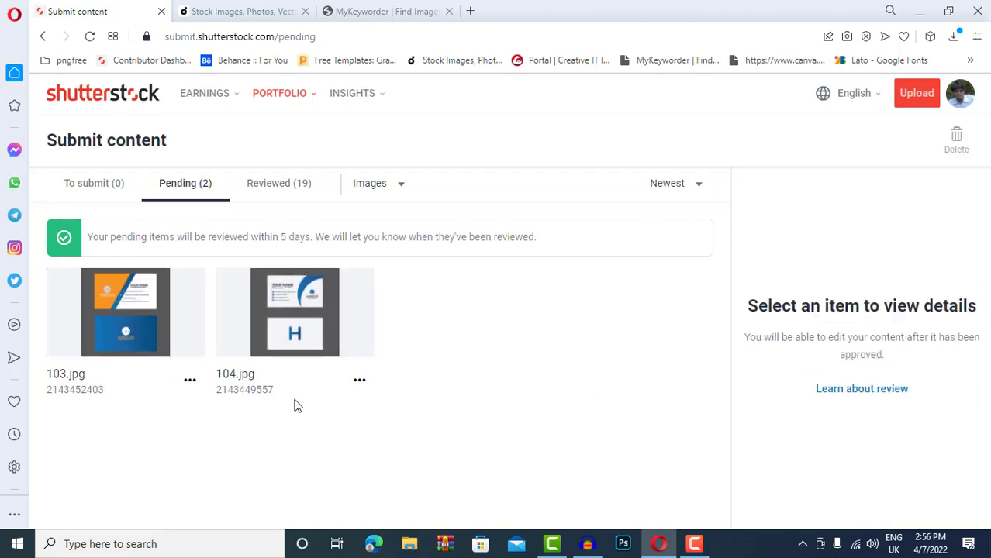
Step: Restore the browser window to its smaller size and look through the pending images
click(947, 11)
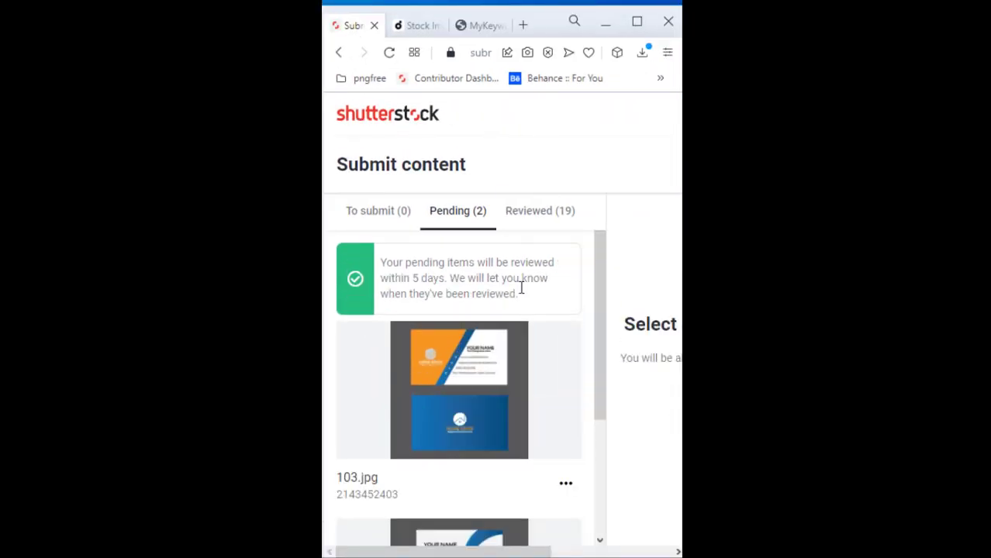
scroll(520, 282, down, 2)
scroll(532, 333, down, 1)
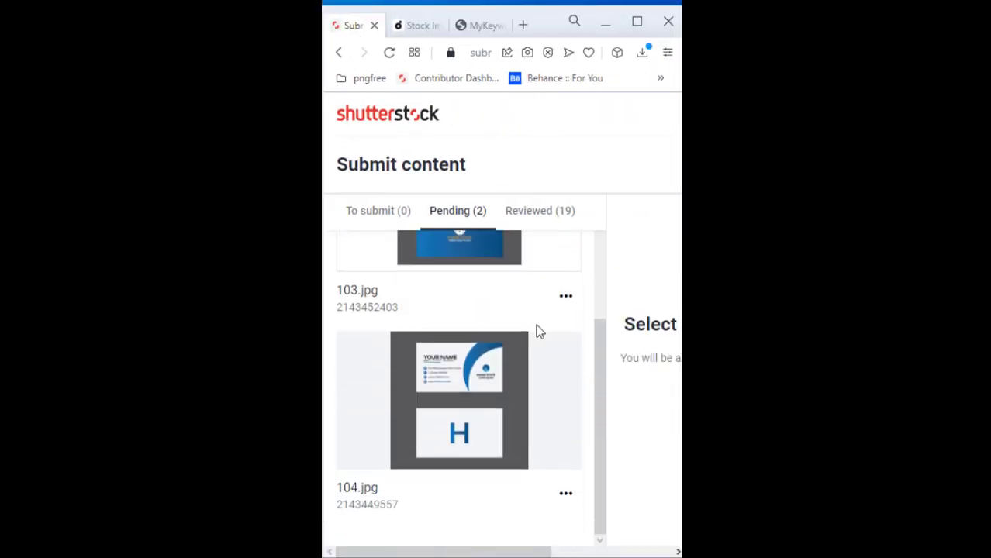